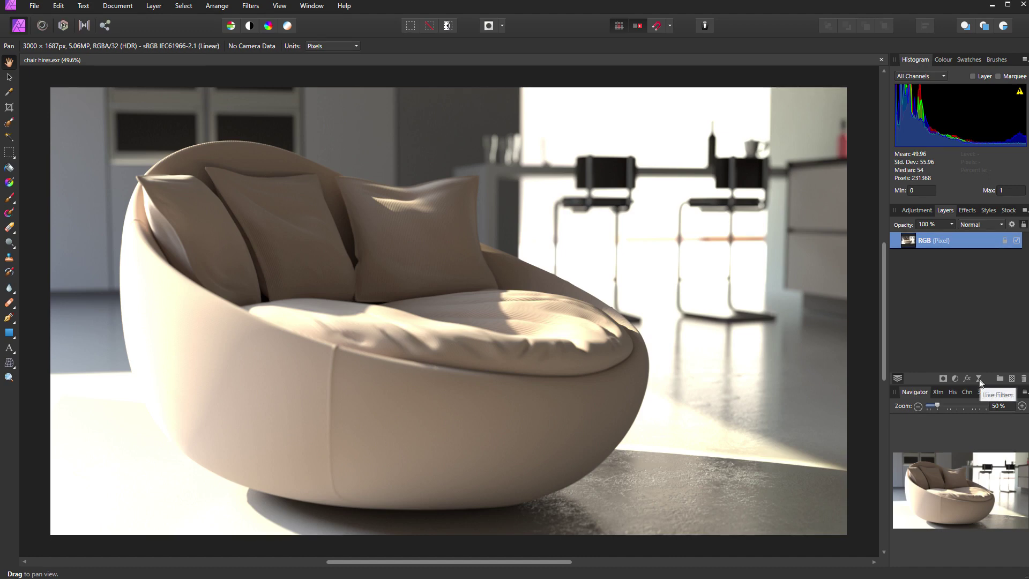
- Add a Procedural Texture live filter to the chair layer and move its dialog aside
{"action": "left_click", "coordinate": [980, 380]}
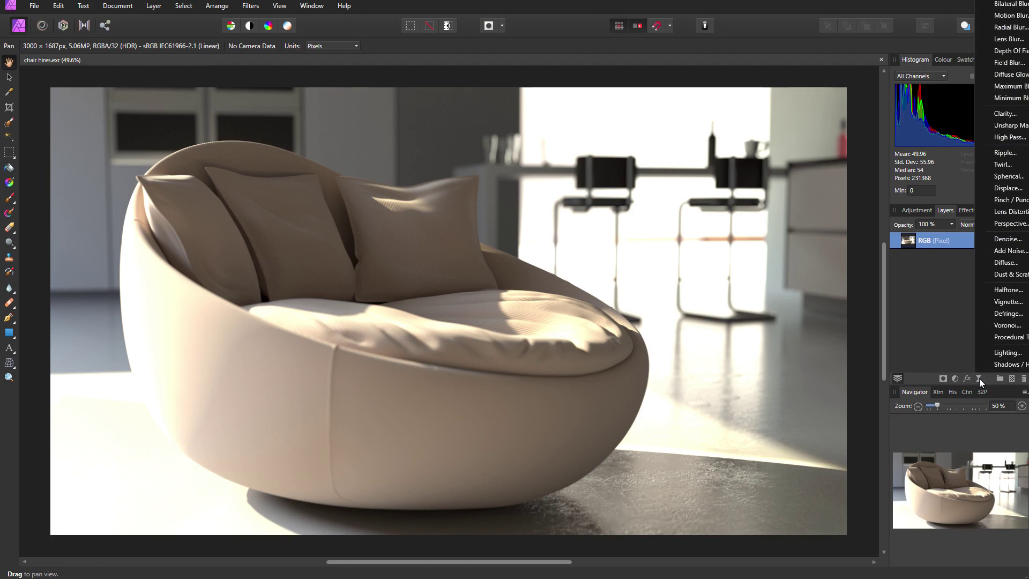
{"action": "left_click", "coordinate": [1003, 337]}
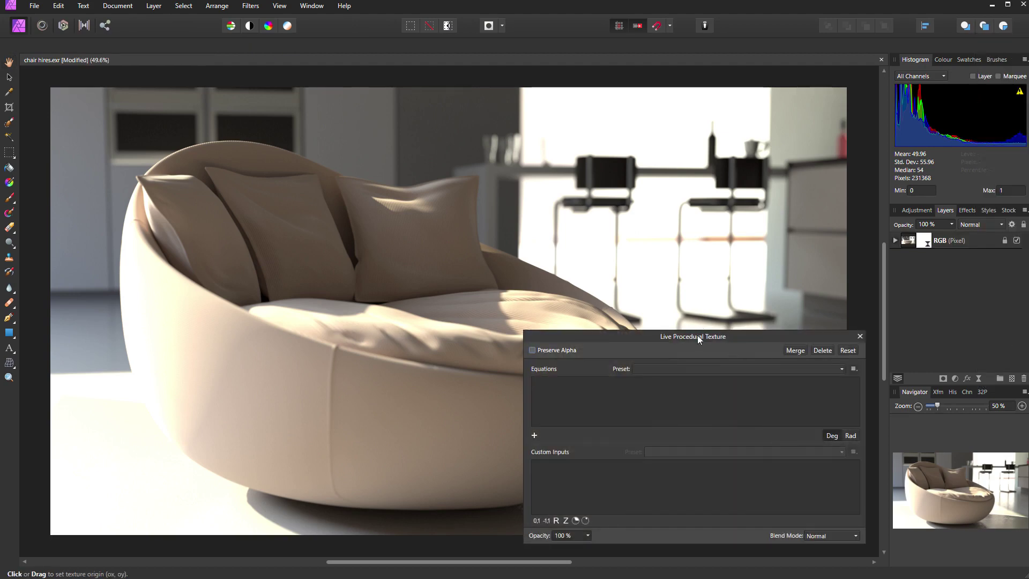
{"action": "left_click_drag", "start_coordinate": [697, 336], "coordinate": [521, 199]}
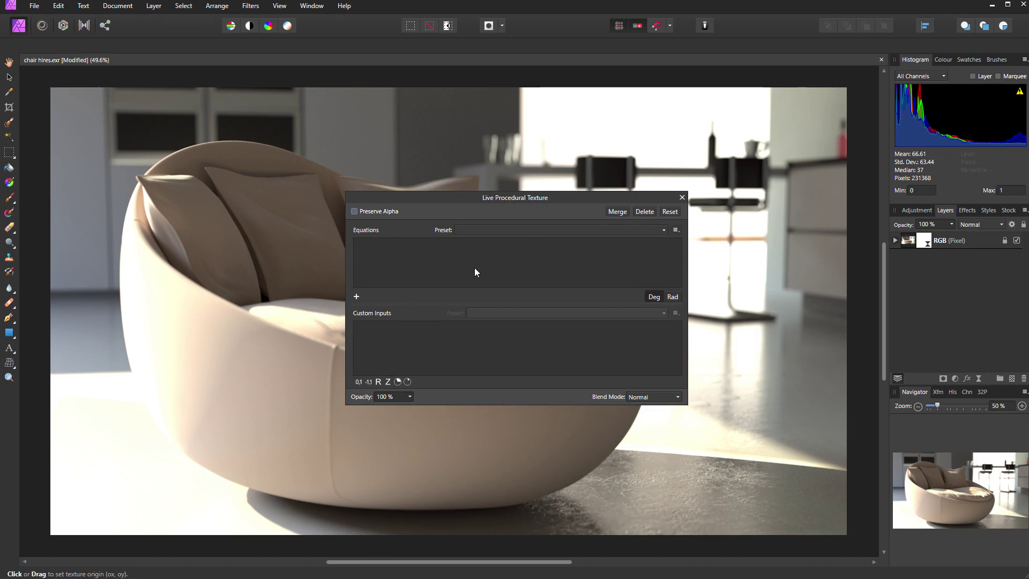
- Add three equation rows to the procedural texture, each defaulting to 0
{"action": "left_click", "coordinate": [357, 299]}
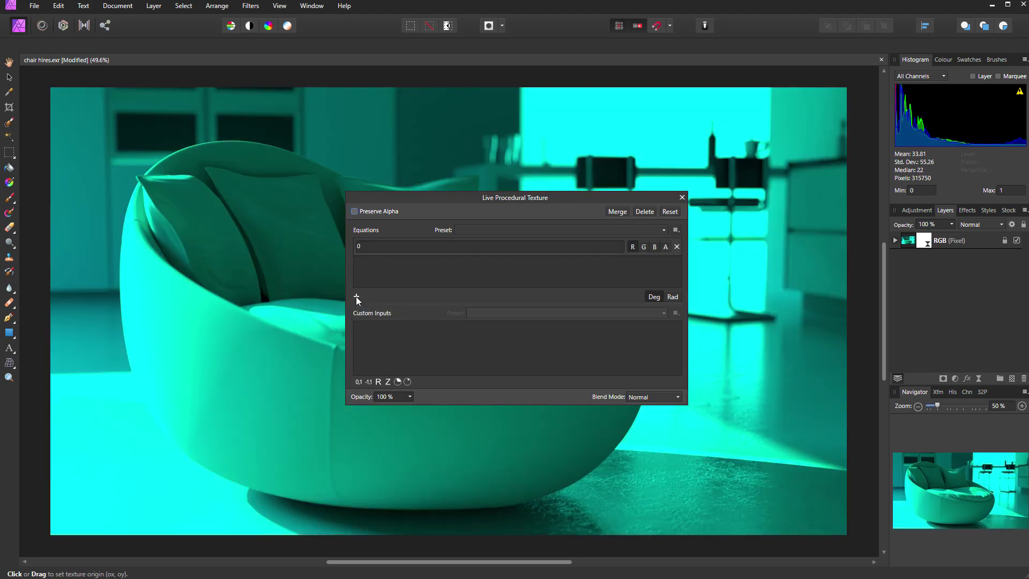
{"action": "left_click", "coordinate": [356, 296]}
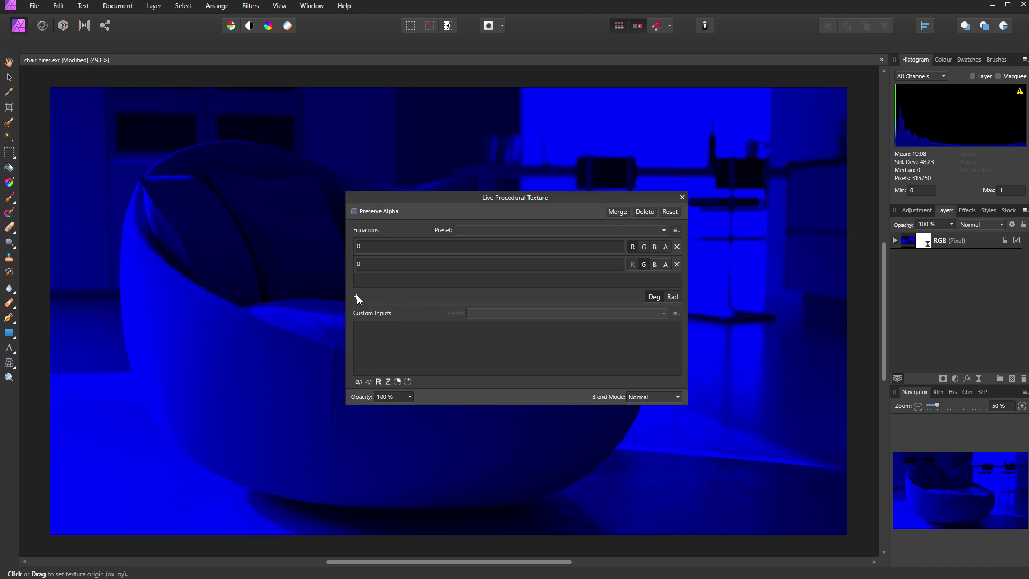
{"action": "left_click", "coordinate": [356, 296]}
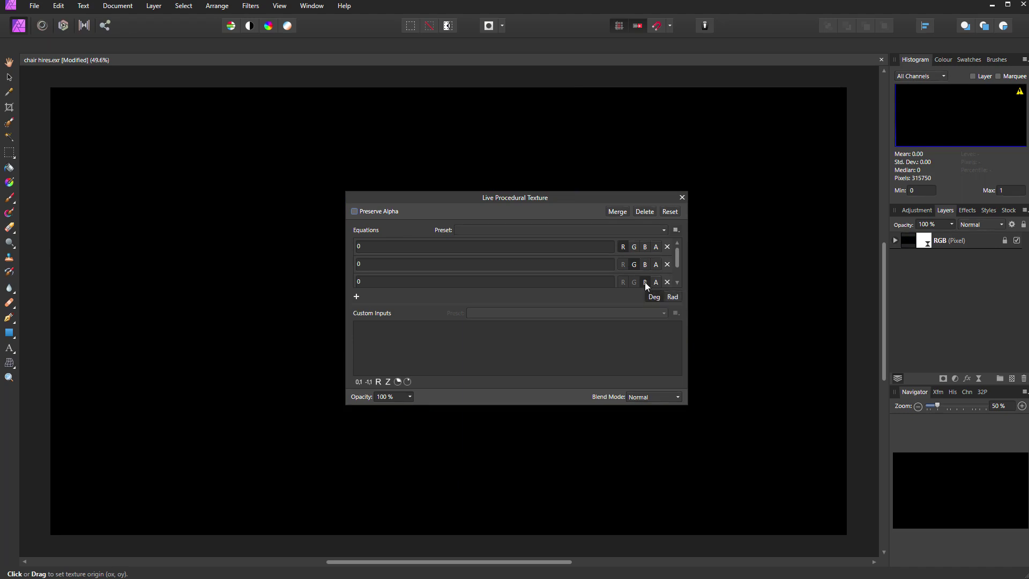
- Set the red, green and blue equations to R/(R+1), G/(G+1) and B/(B+1)
{"action": "left_click", "coordinate": [365, 246]}
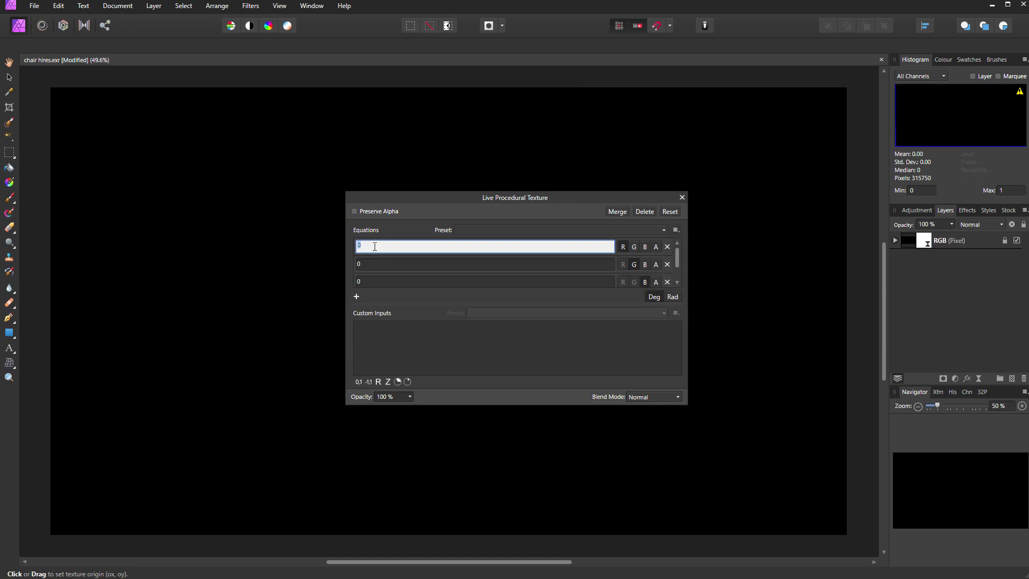
{"action": "type", "text": "R/(R+1)"}
{"action": "key", "text": "Return"}
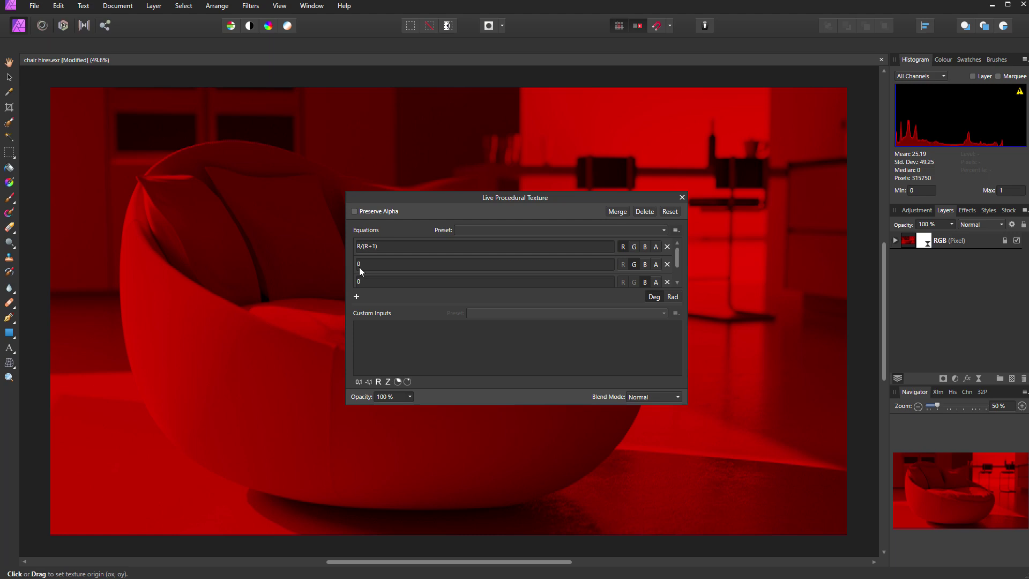
{"action": "left_click", "coordinate": [360, 266]}
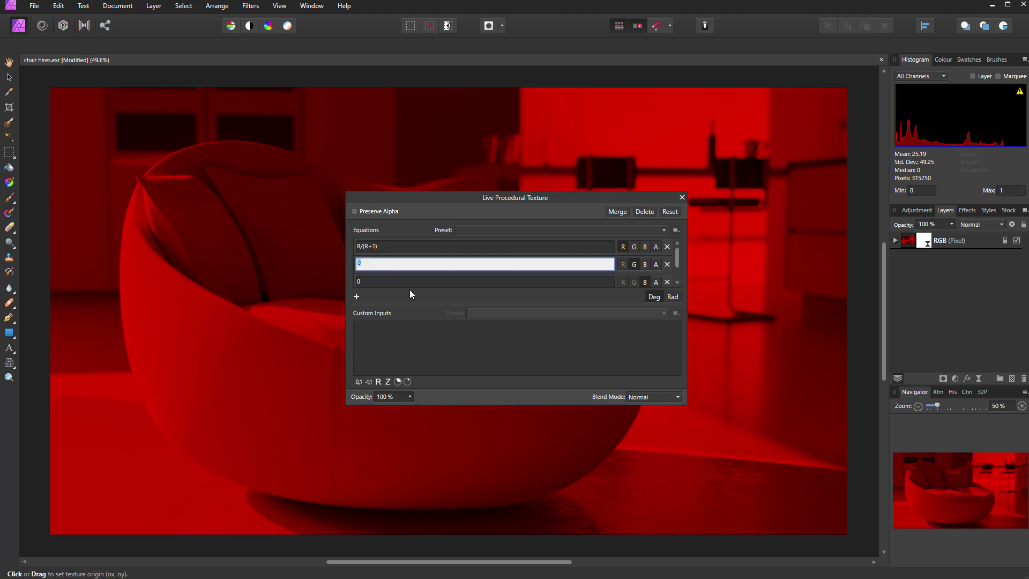
{"action": "type", "text": "G/(G+1)"}
{"action": "key", "text": "Return"}
{"action": "left_click", "coordinate": [362, 282]}
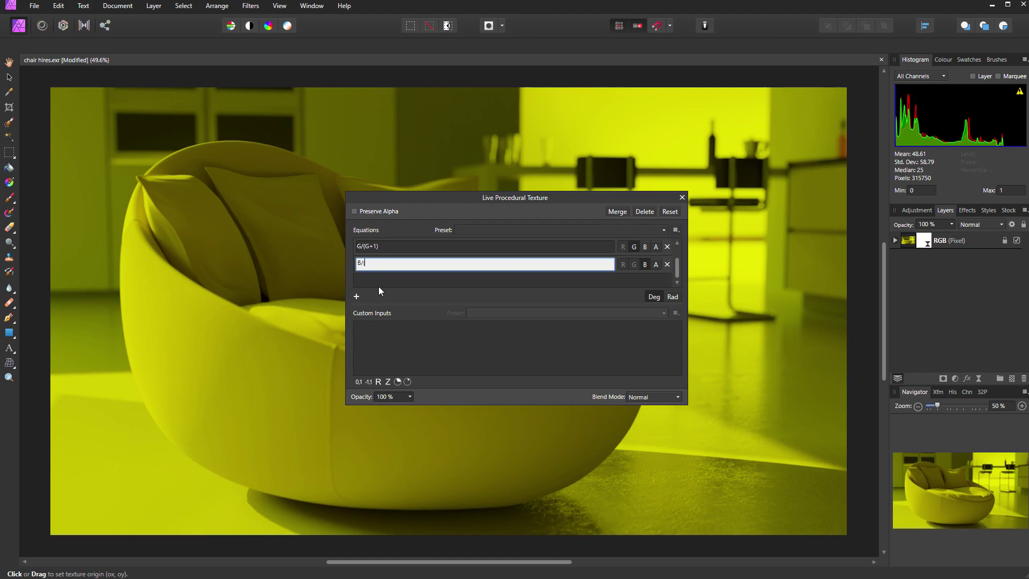
{"action": "type", "text": "B/(B+1)"}
{"action": "key", "text": "Return"}
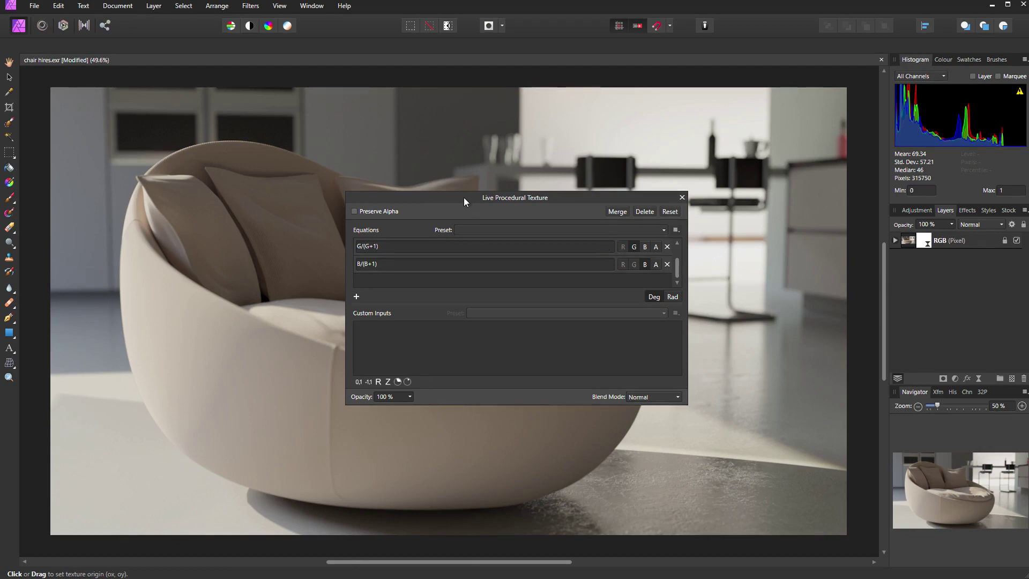
- Lower the Procedural Texture filter opacity to 95% and close its dialog
{"action": "left_click_drag", "start_coordinate": [465, 198], "coordinate": [183, 99]}
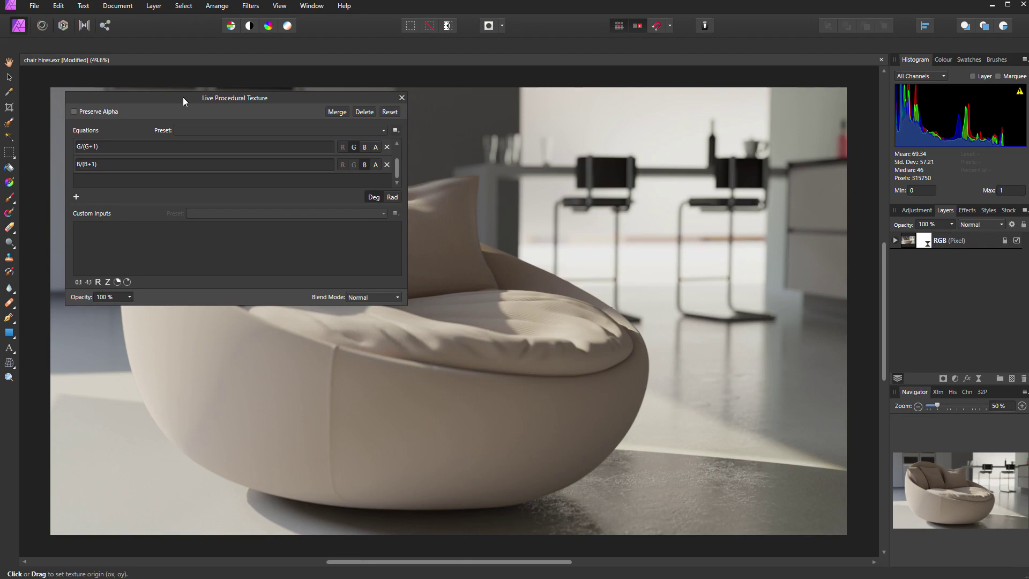
{"action": "left_click", "coordinate": [130, 297]}
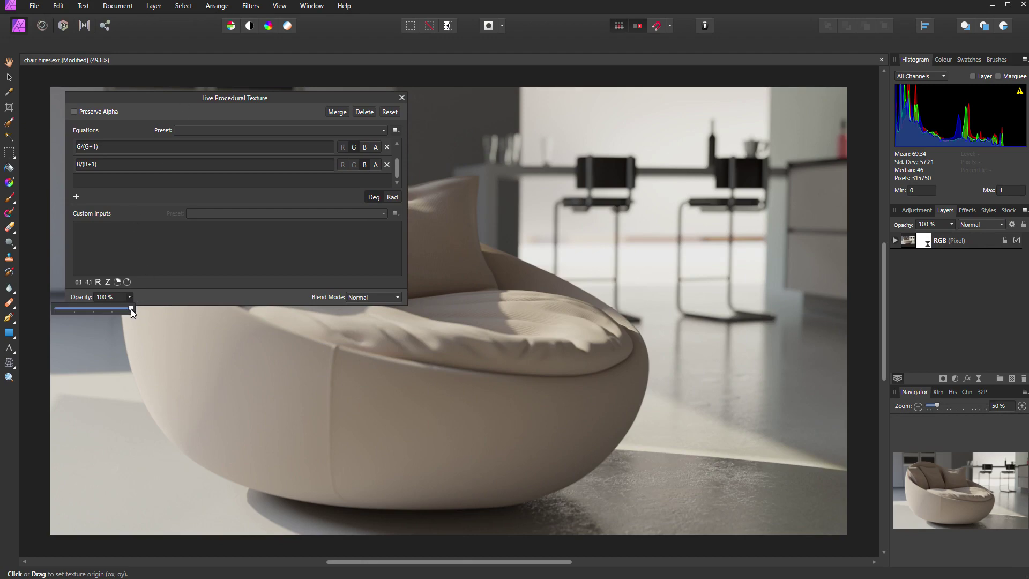
{"action": "mouse_move", "coordinate": [128, 310]}
{"action": "left_mouse_down"}
{"action": "mouse_move", "coordinate": [52, 308]}
{"action": "mouse_move", "coordinate": [128, 317]}
{"action": "left_mouse_up"}
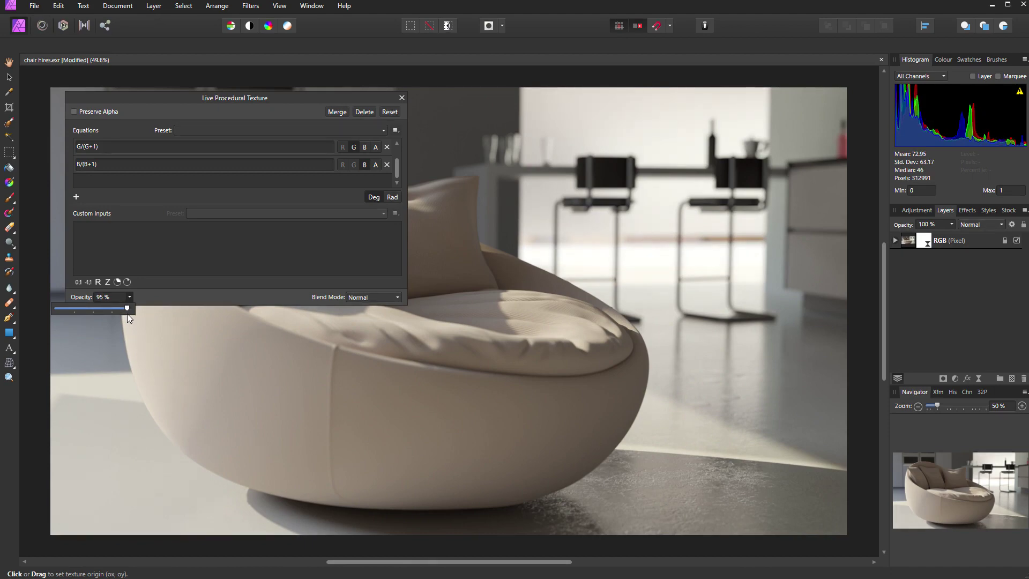
{"action": "left_click", "coordinate": [402, 99]}
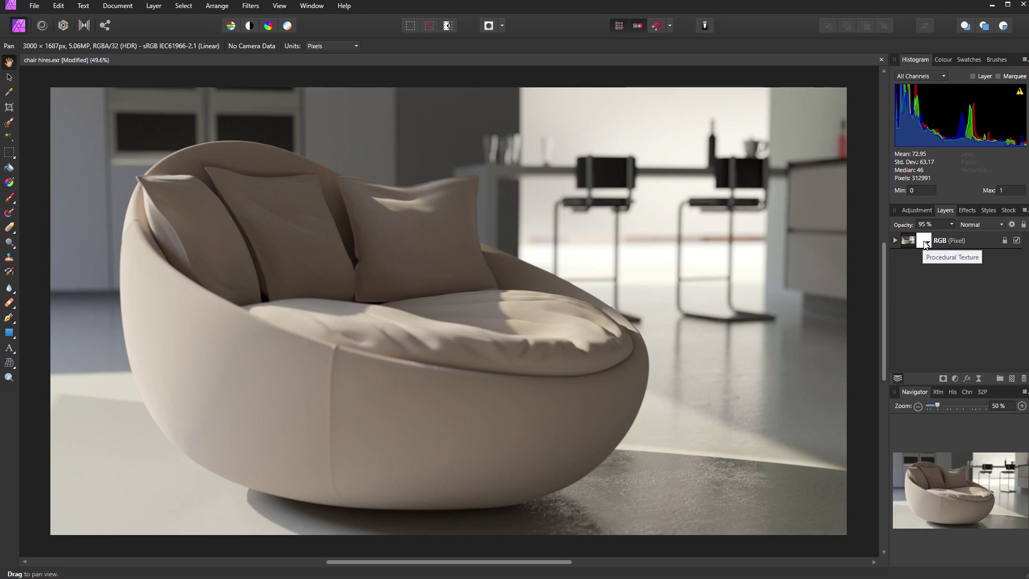
- Save the three channel equations as a procedural texture preset named 'Tonemapping'
{"action": "double_click", "coordinate": [924, 244]}
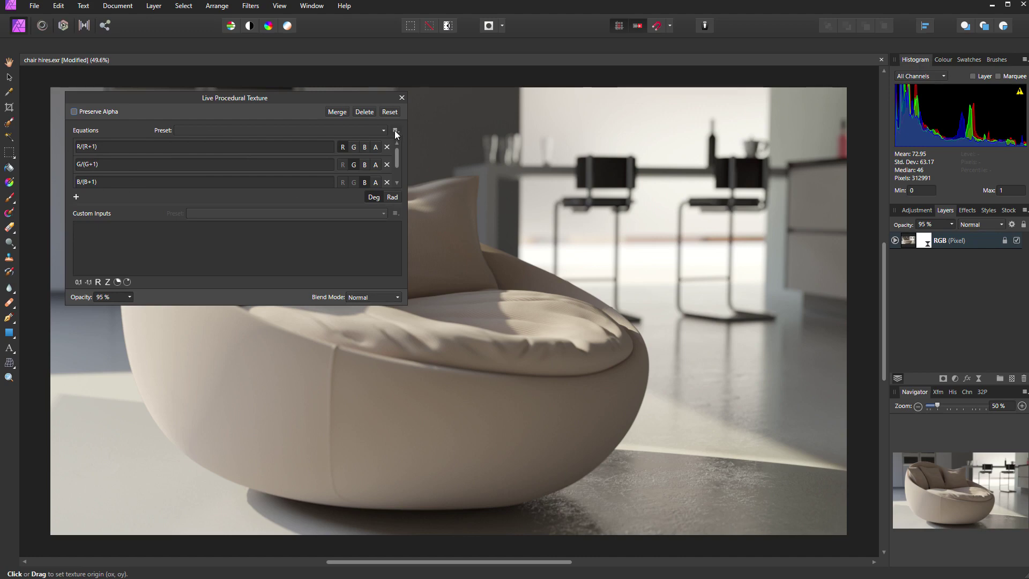
{"action": "left_click", "coordinate": [397, 132]}
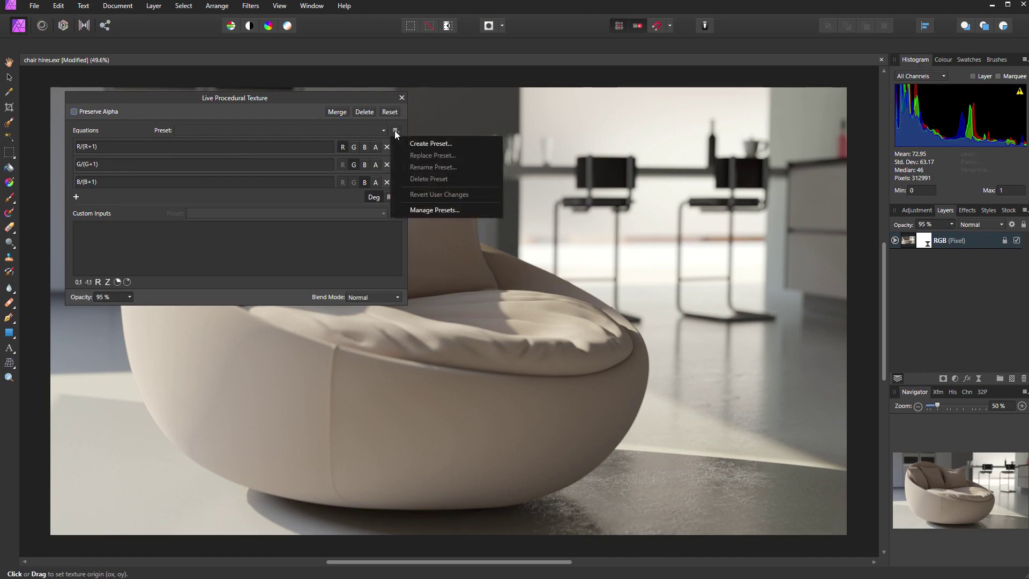
{"action": "left_click", "coordinate": [423, 144]}
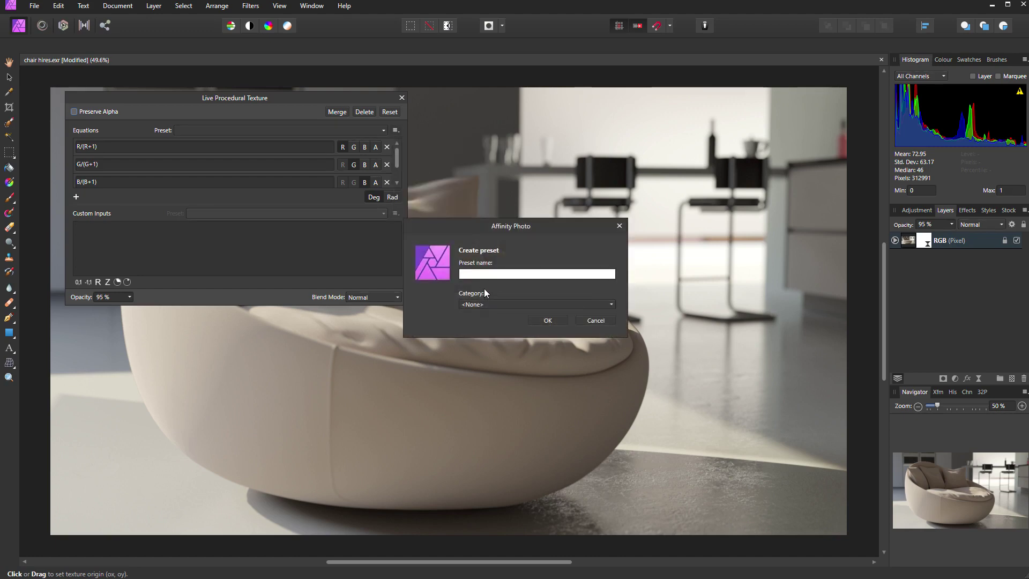
{"action": "left_click", "coordinate": [545, 320]}
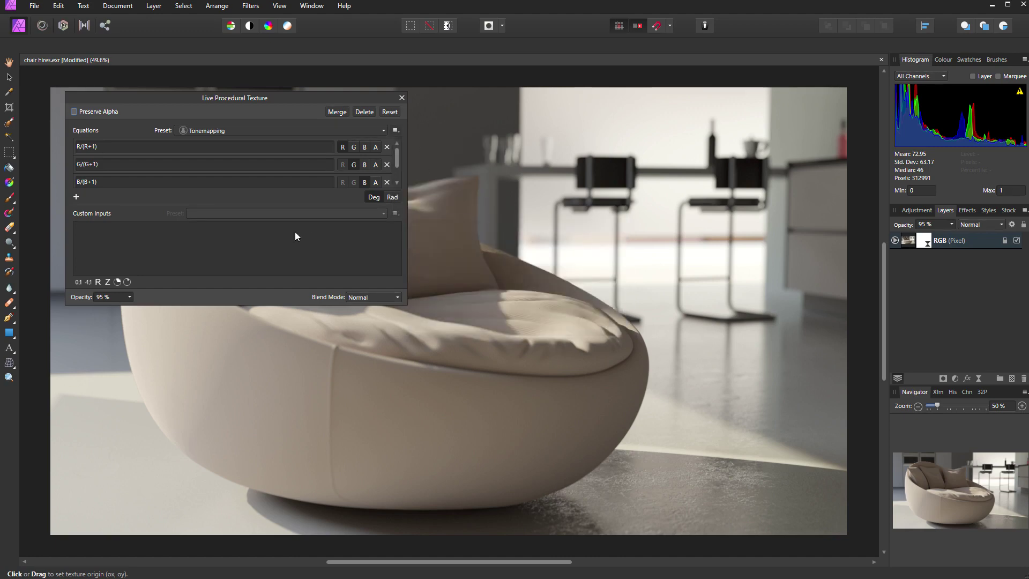
- Close the filter dialog and delete the Procedural Texture child layer
{"action": "left_click", "coordinate": [402, 98]}
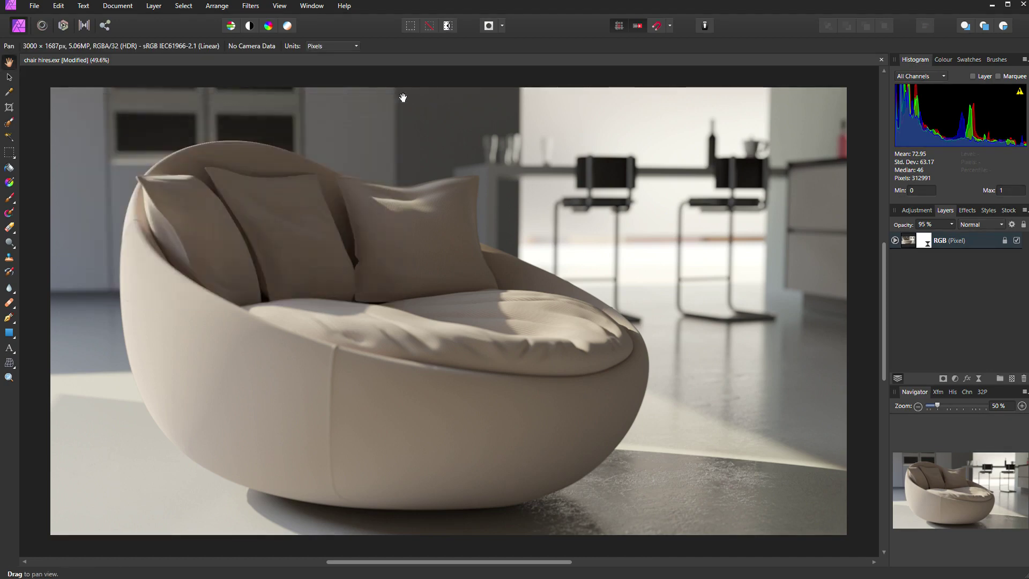
{"action": "right_click", "coordinate": [927, 245]}
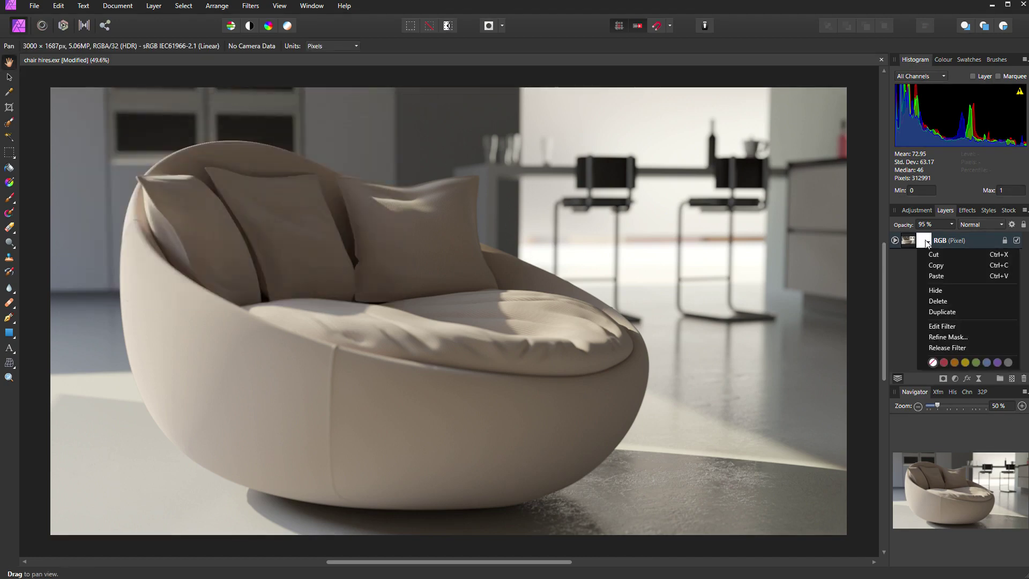
{"action": "left_click", "coordinate": [939, 301]}
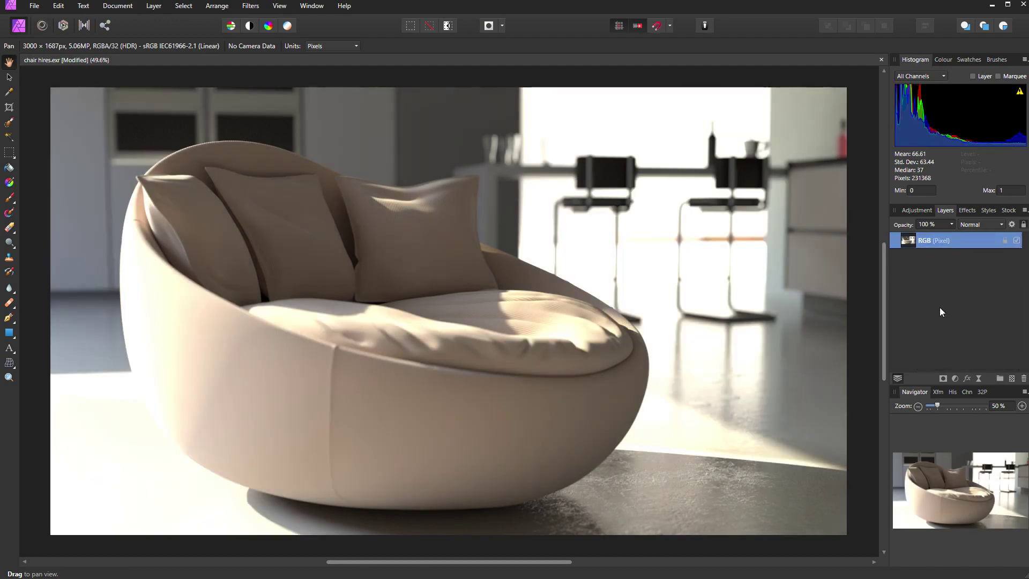
- Add a new Procedural Texture live filter using the 'Tonemapping' equations preset
{"action": "left_click", "coordinate": [978, 379]}
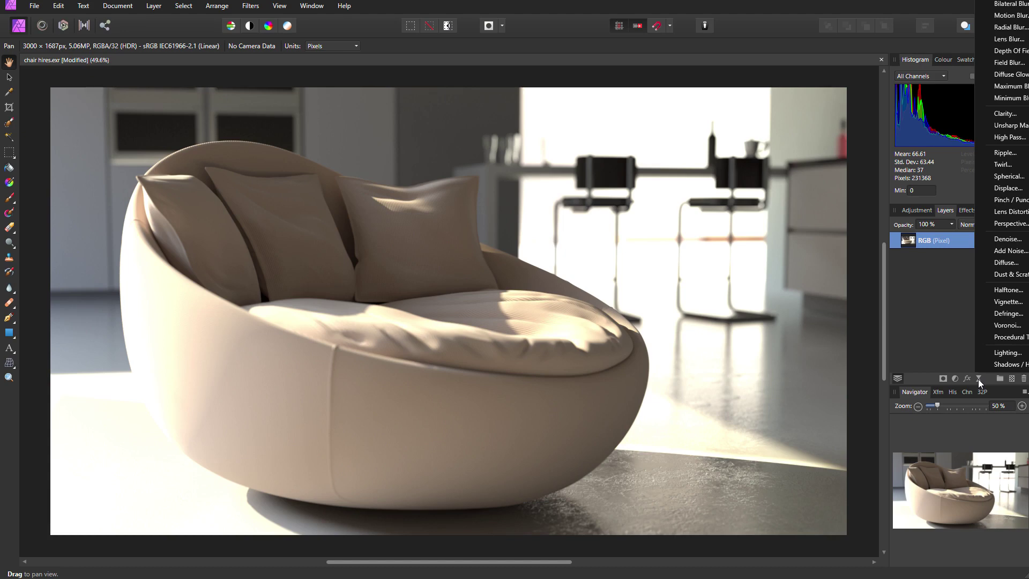
{"action": "left_click", "coordinate": [1000, 337]}
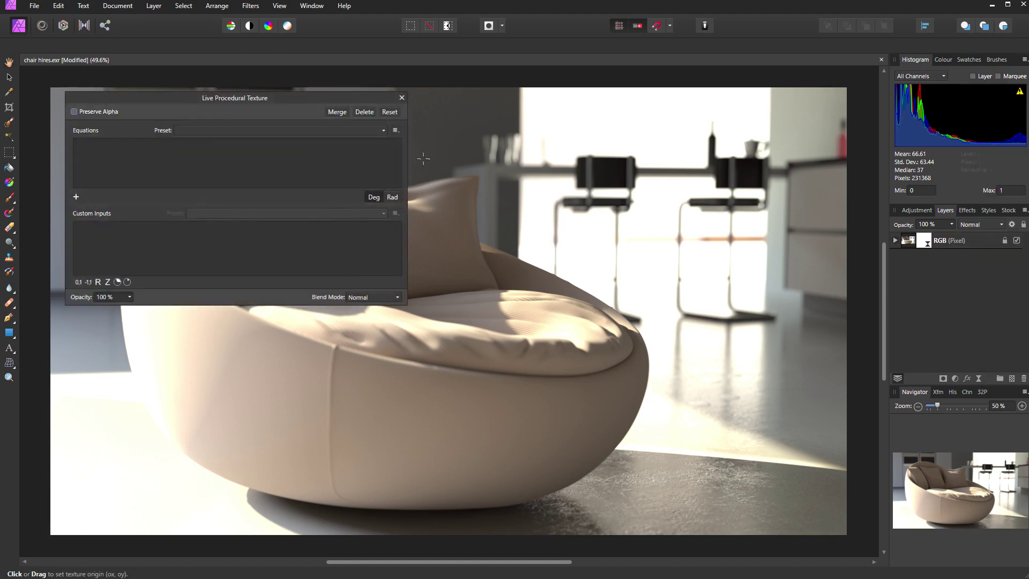
{"action": "left_click", "coordinate": [372, 129]}
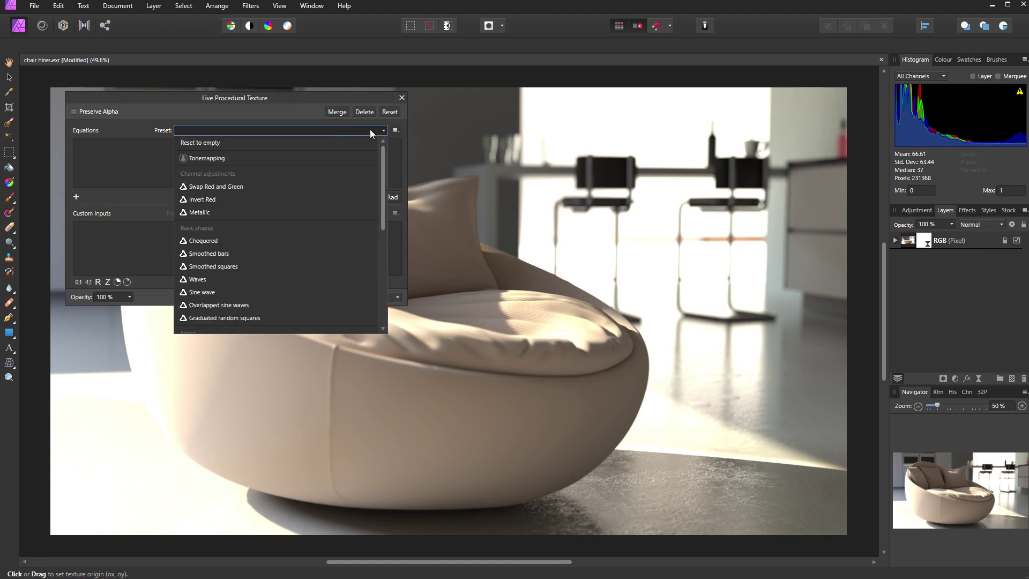
{"action": "left_click", "coordinate": [226, 159]}
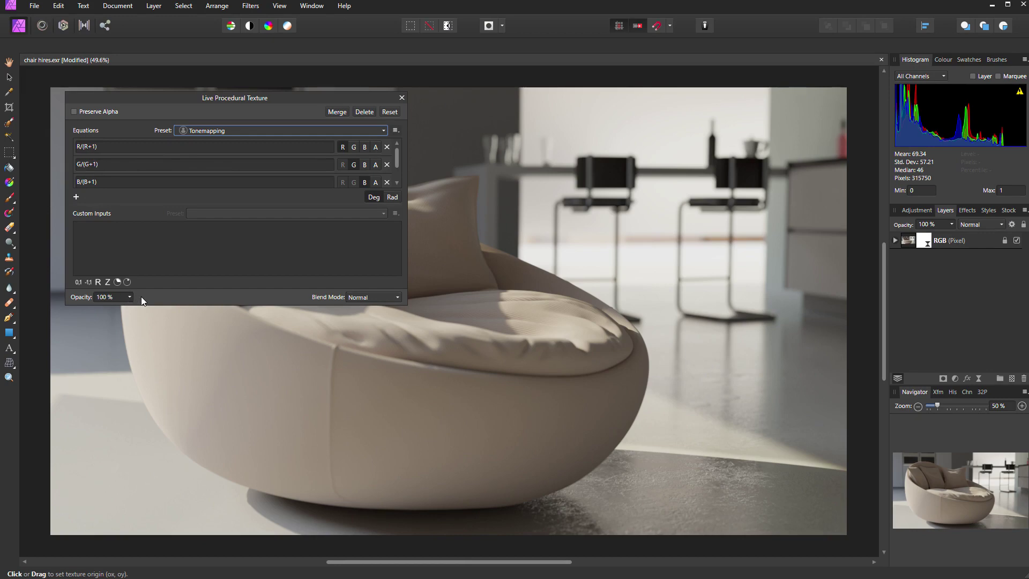
{"action": "left_click", "coordinate": [402, 99]}
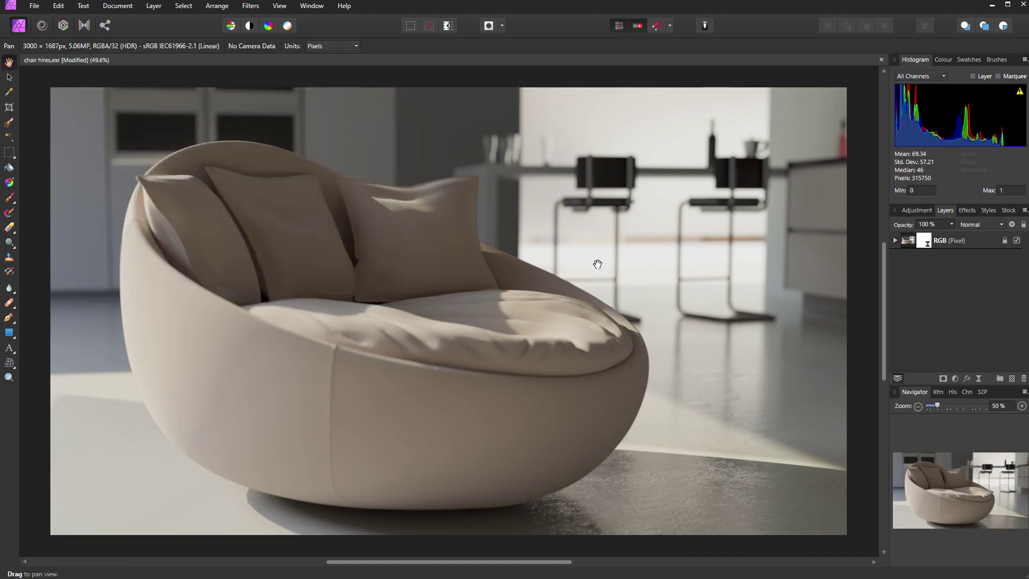